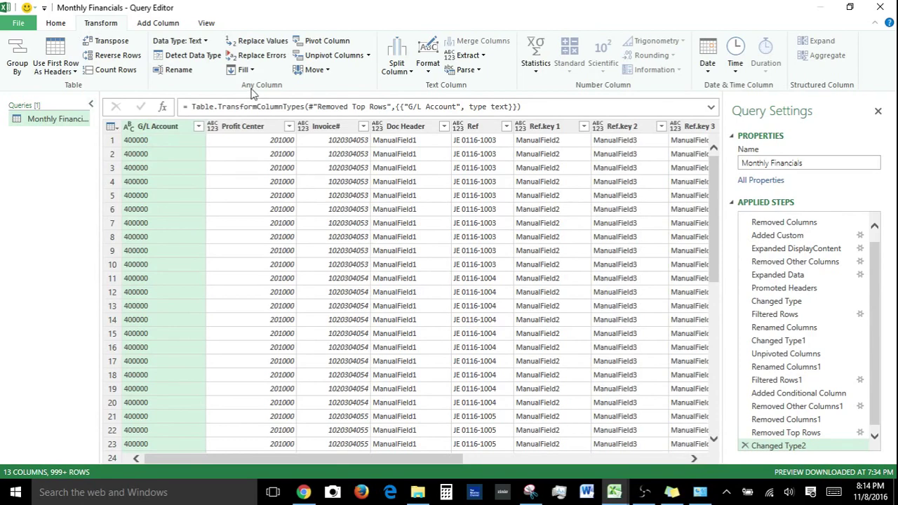
pyautogui.click(56, 23)
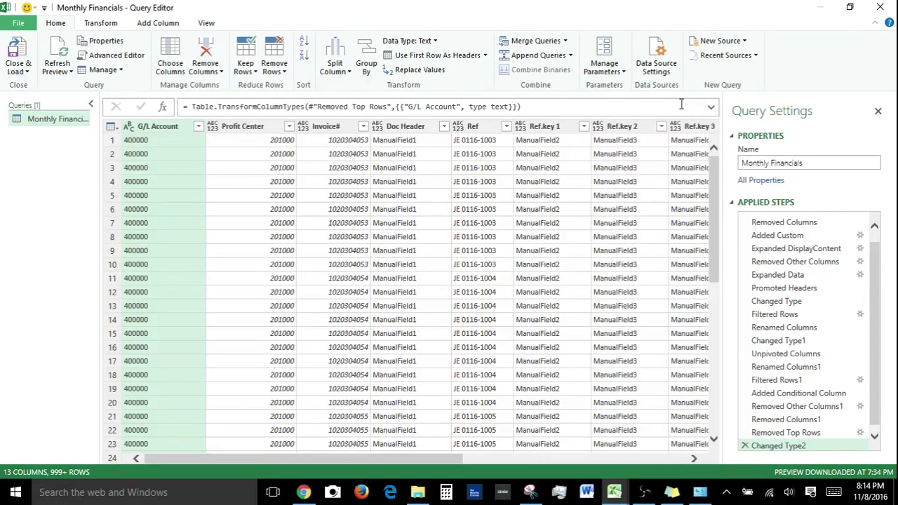
pyautogui.click(104, 25)
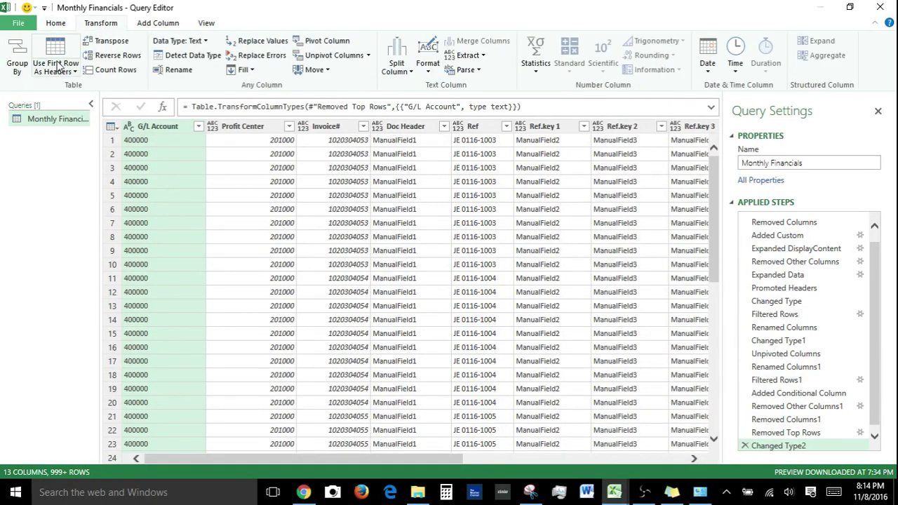
pyautogui.click(57, 23)
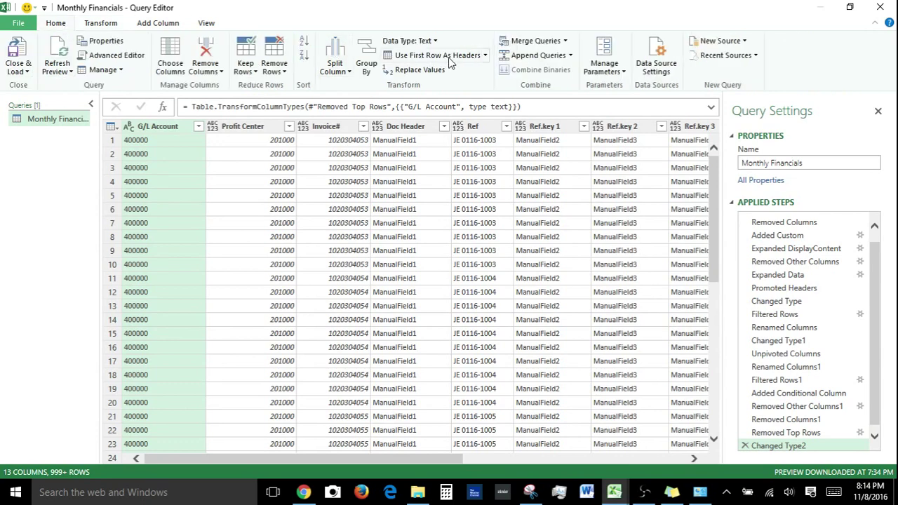
pyautogui.click(118, 28)
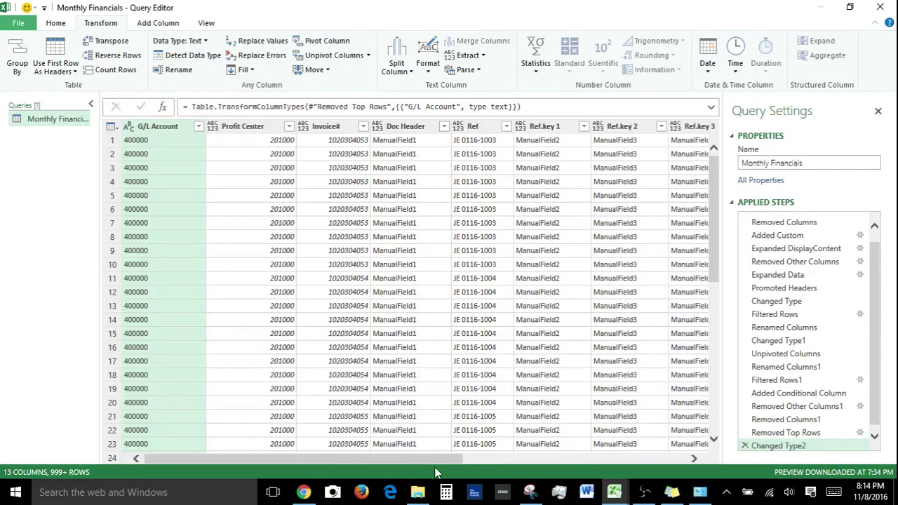
# - Examine the Group By settings and aggregation operations with every column except Value selected for grouping, leaving the query ungrouped
pyautogui.moveTo(436, 460); pyautogui.dragTo(716, 491)
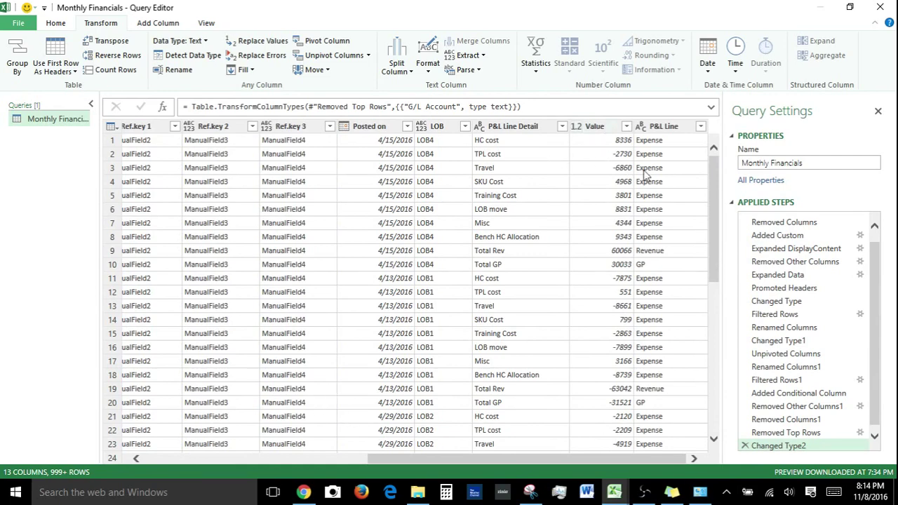
pyautogui.keyDown('shift'); pyautogui.click(670, 128); pyautogui.keyUp('shift')
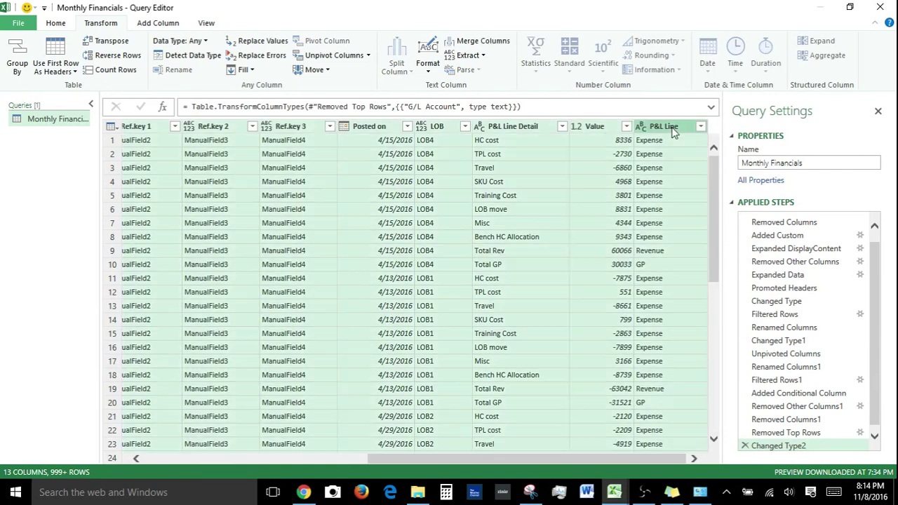
pyautogui.keyDown('ctrl'); pyautogui.click(602, 128); pyautogui.keyUp('ctrl')
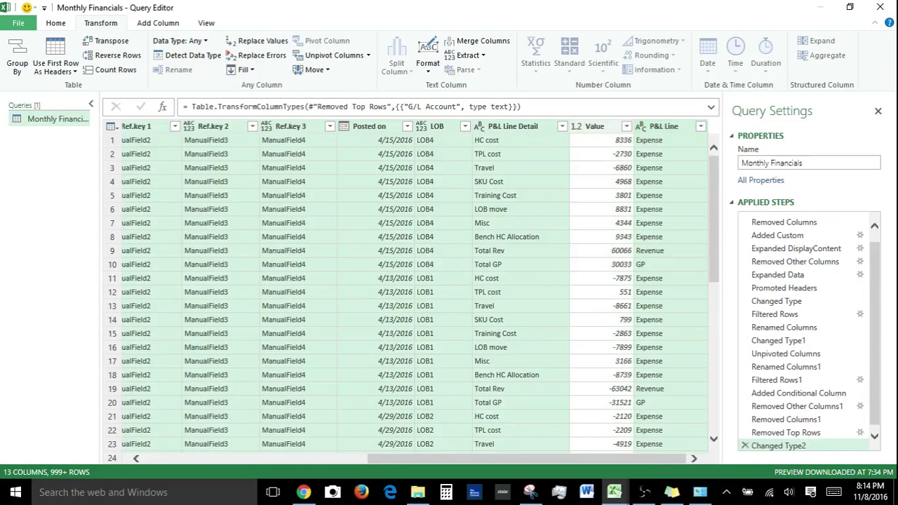
pyautogui.moveTo(383, 457)
pyautogui.mouseDown()
pyautogui.moveTo(151, 456)
pyautogui.moveTo(389, 457)
pyautogui.mouseUp()
pyautogui.click(17, 67)
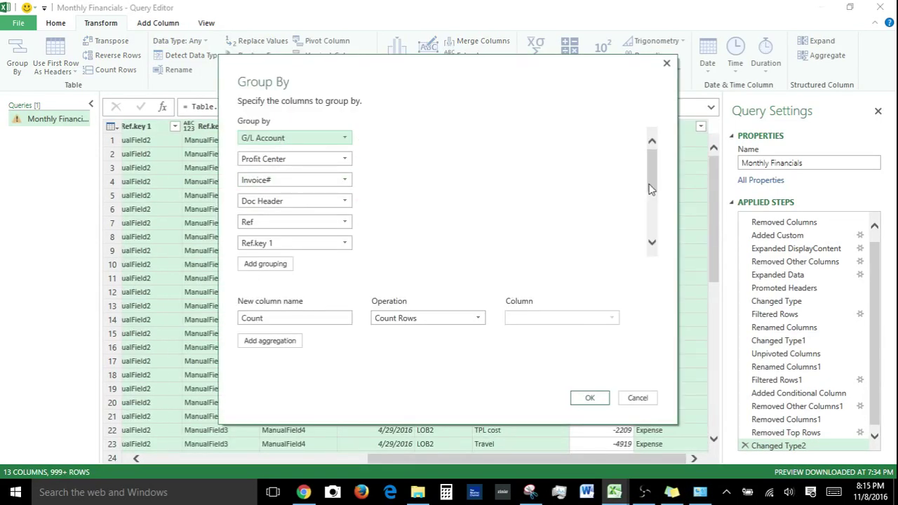
pyautogui.moveTo(654, 182); pyautogui.dragTo(666, 267)
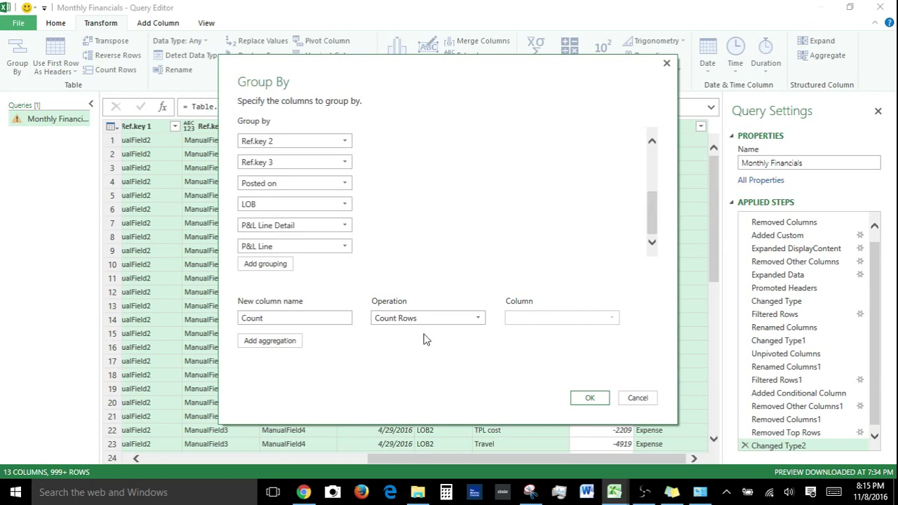
pyautogui.click(471, 318)
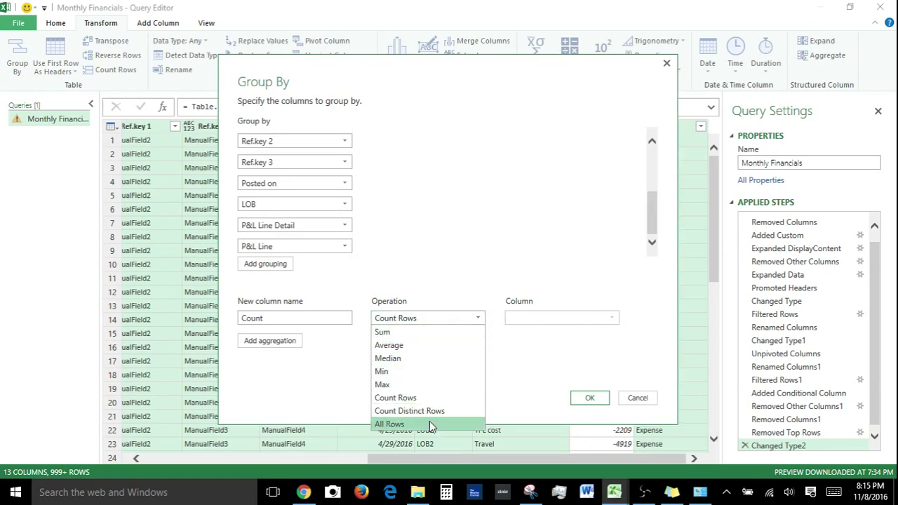
pyautogui.click(637, 398)
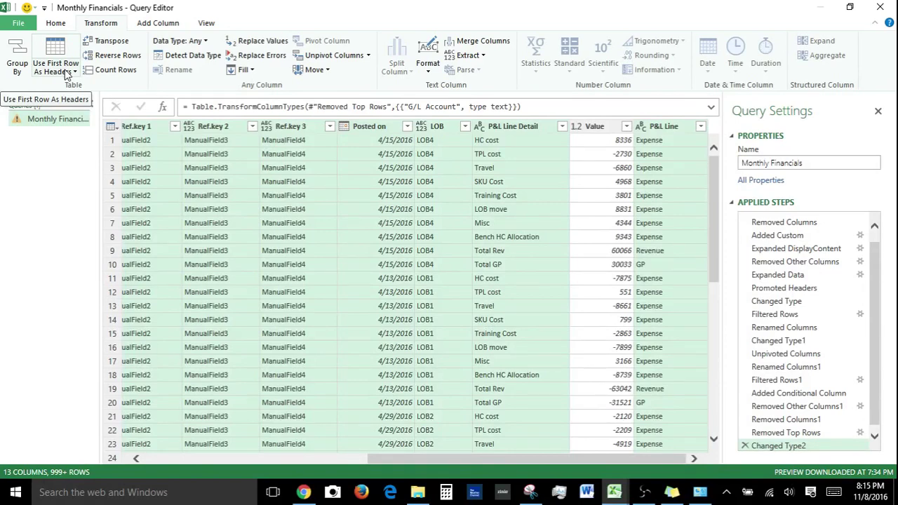
# - Move the P&L Line column in front of the Value column
pyautogui.click(450, 269)
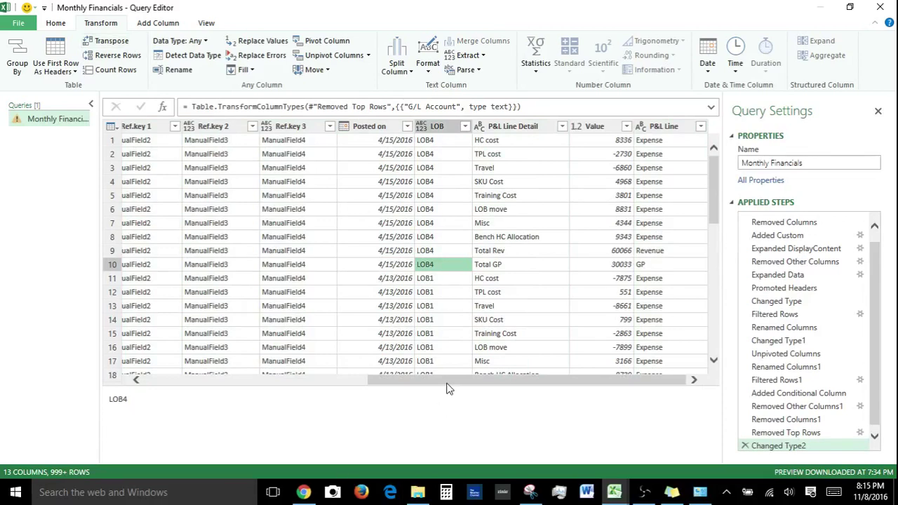
pyautogui.moveTo(447, 381); pyautogui.dragTo(704, 409)
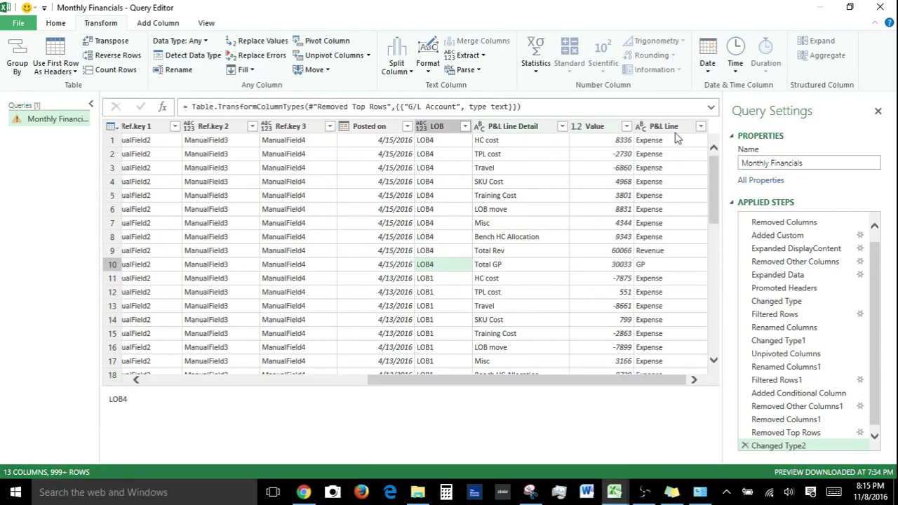
pyautogui.moveTo(663, 127); pyautogui.dragTo(585, 126)
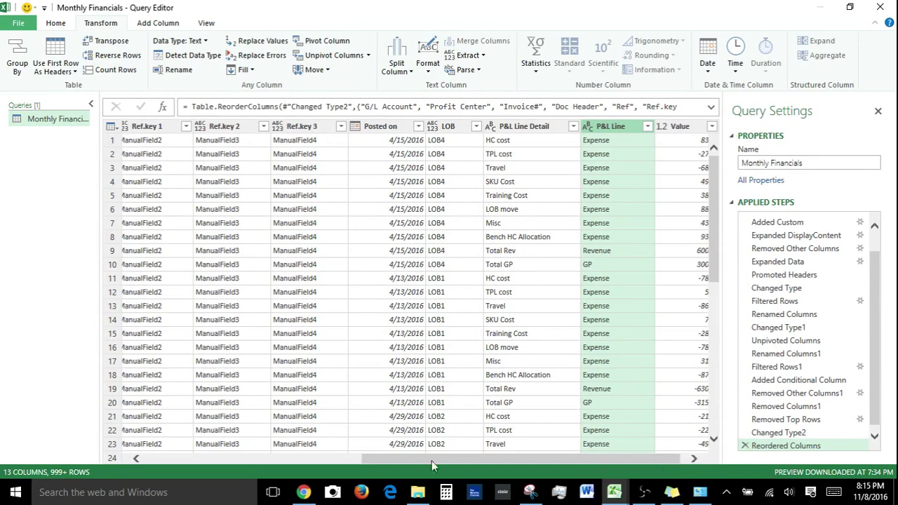
# - Select all columns of the Monthly Financials query and transpose the table
pyautogui.moveTo(431, 460); pyautogui.dragTo(210, 463)
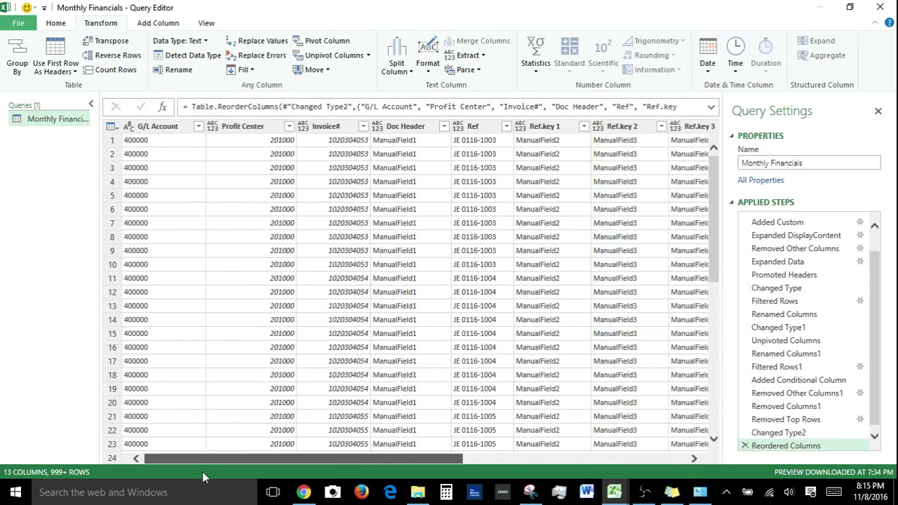
pyautogui.click(170, 128)
pyautogui.hotkey('ctrl', 'a')
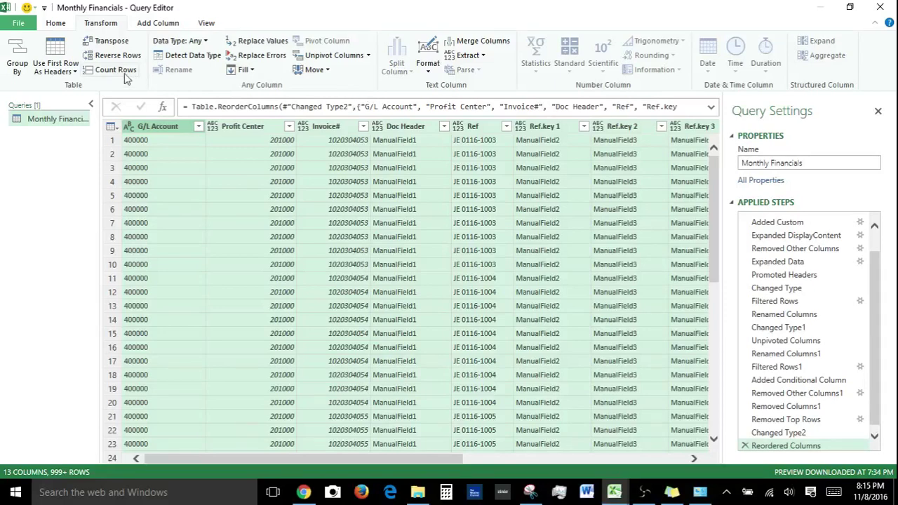
pyautogui.click(107, 41)
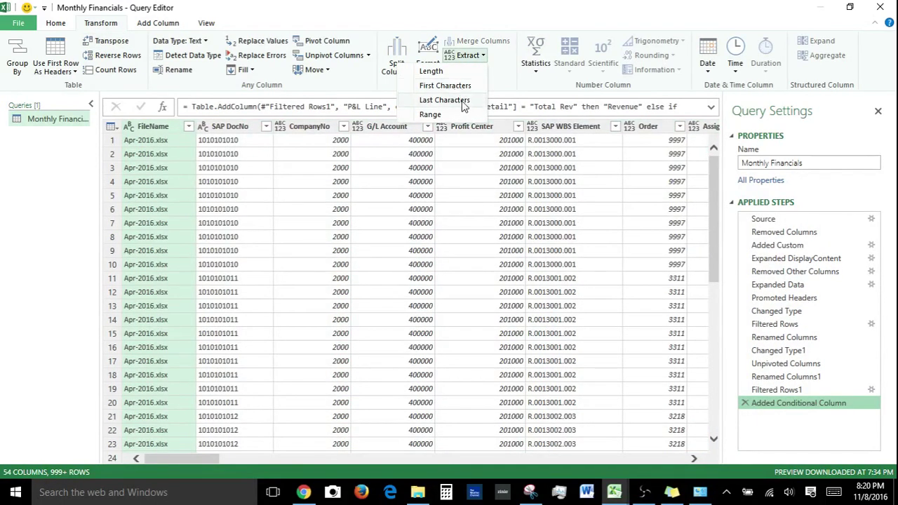
# - Examine the statistics, standard, scientific, trigonometry, rounding and information operations available for the Value column
pyautogui.click(521, 188)
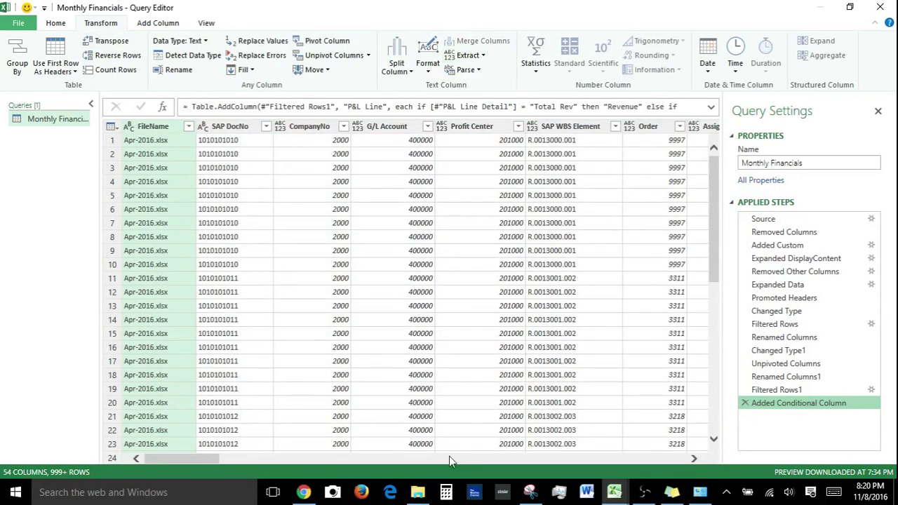
pyautogui.click(658, 464)
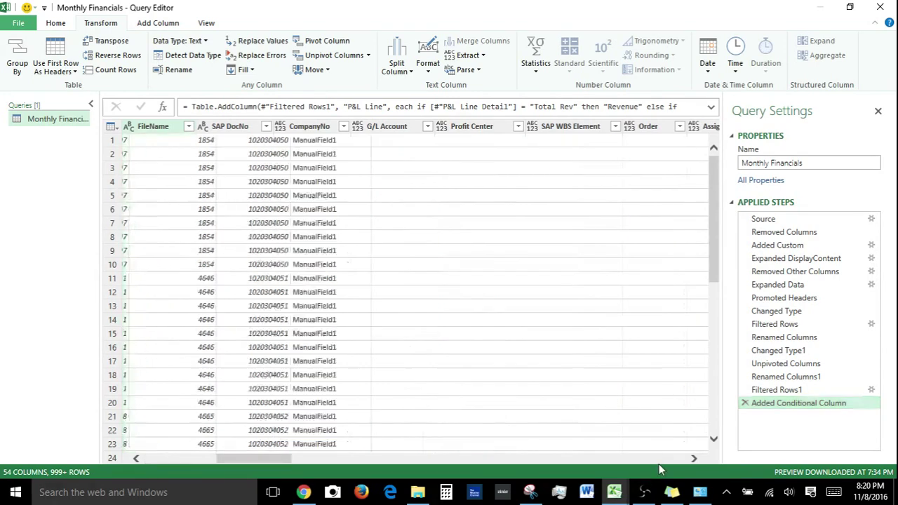
pyautogui.click(596, 130)
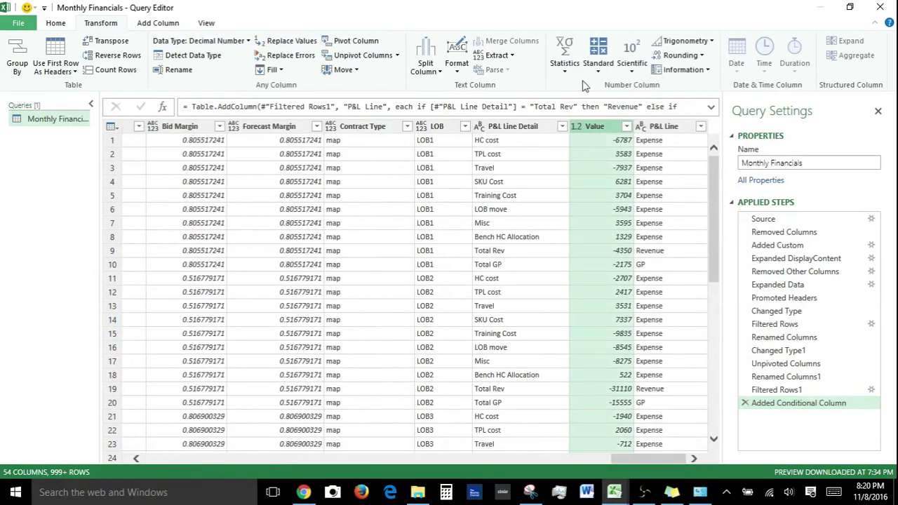
pyautogui.click(565, 65)
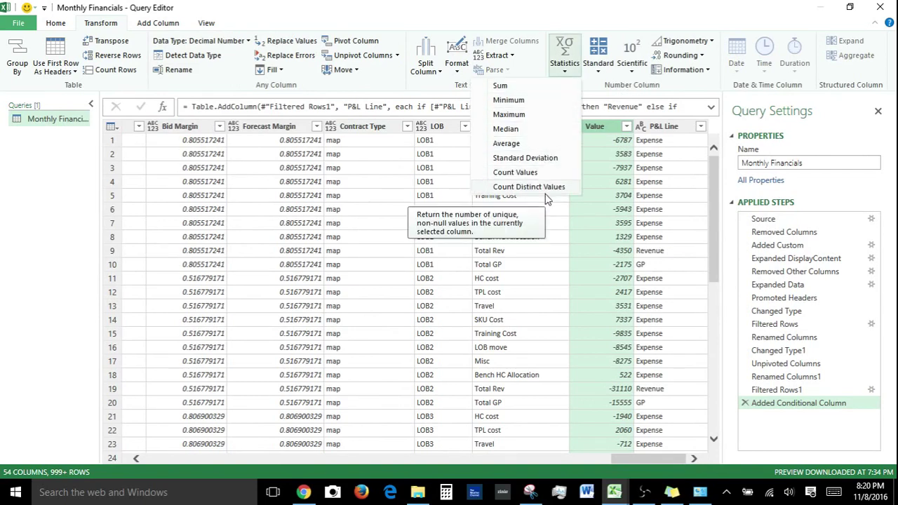
pyautogui.click(599, 74)
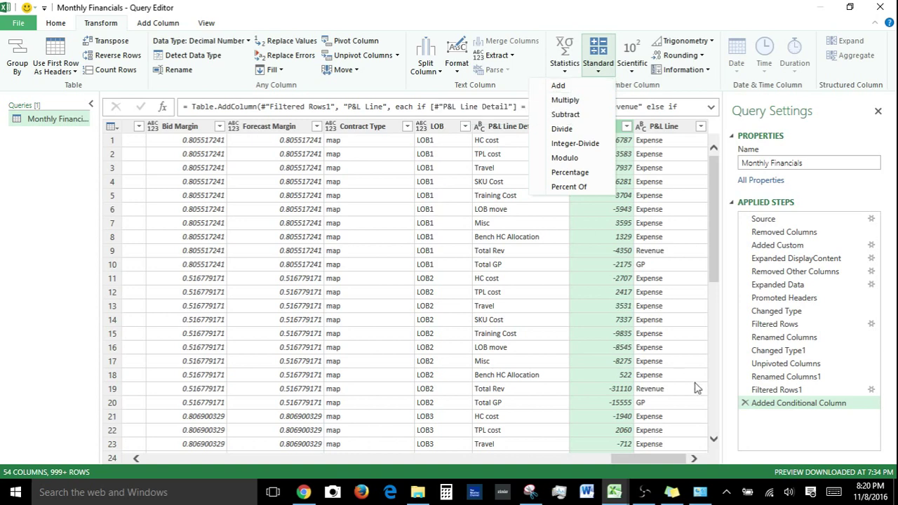
pyautogui.click(630, 75)
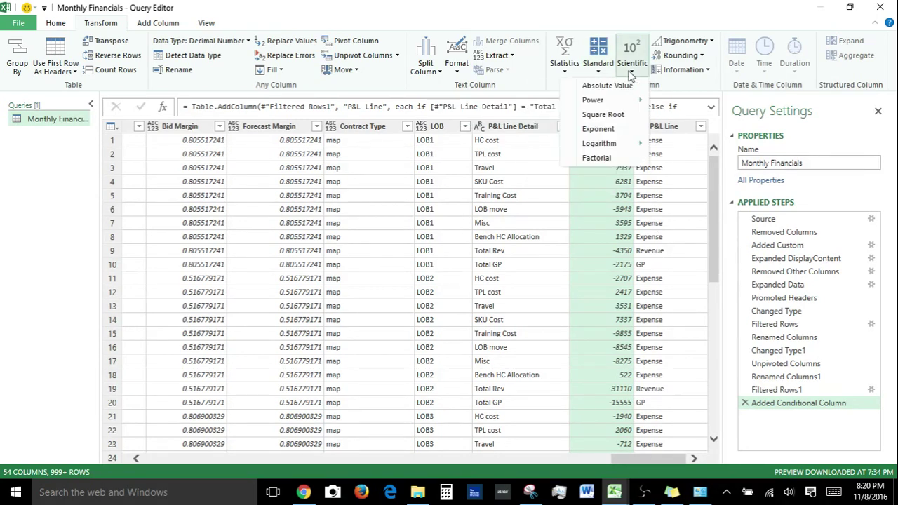
pyautogui.moveTo(604, 145)
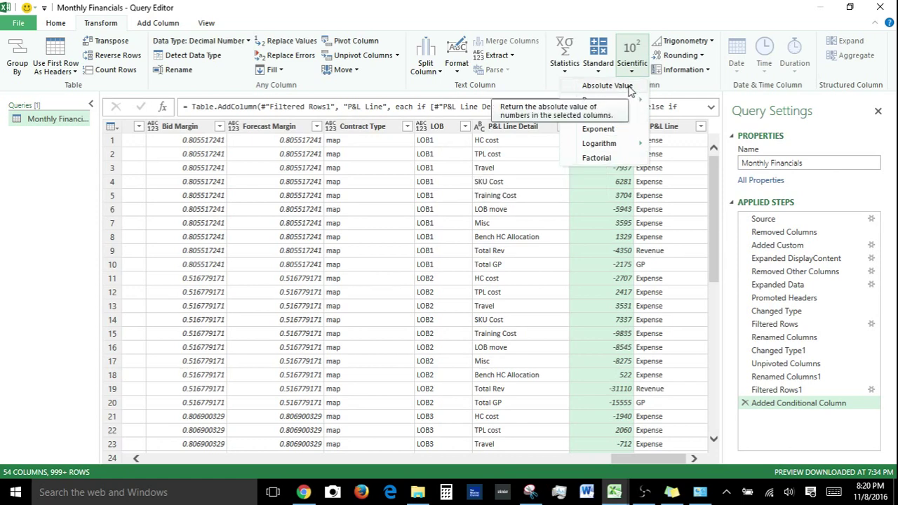
pyautogui.click(712, 42)
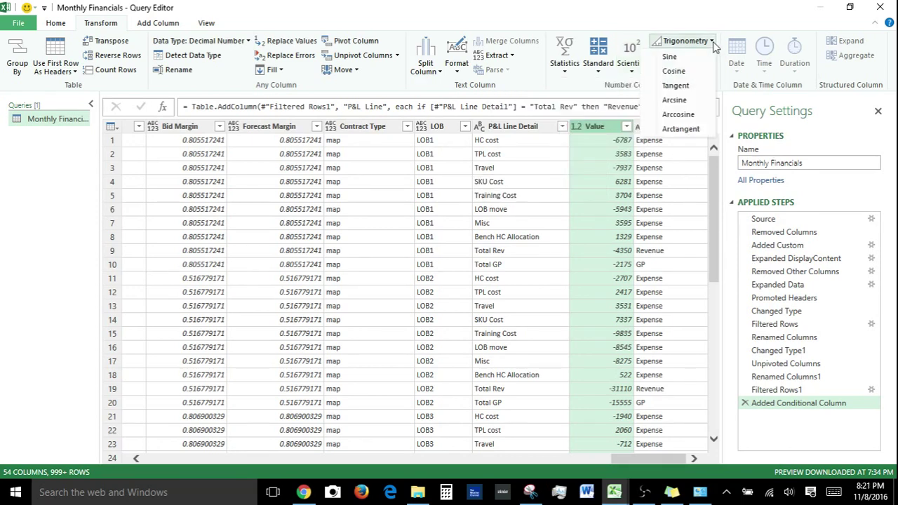
pyautogui.click(712, 42)
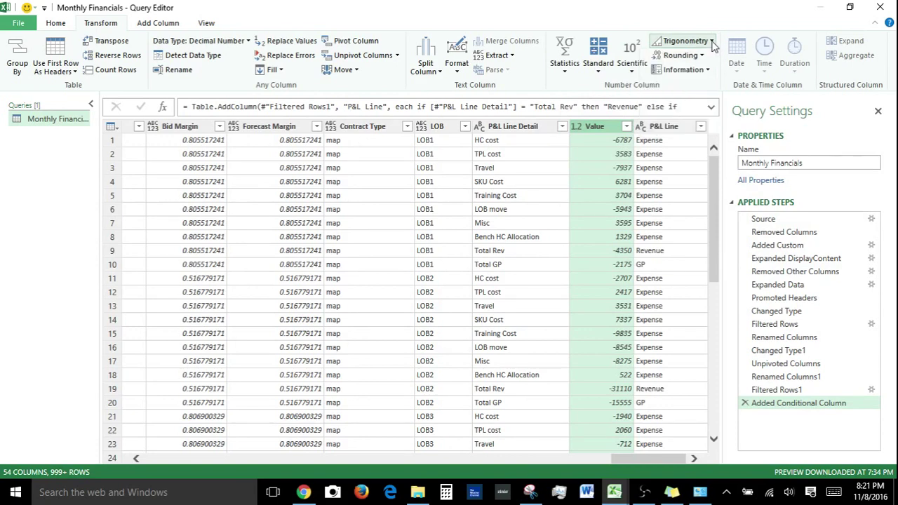
pyautogui.click(701, 56)
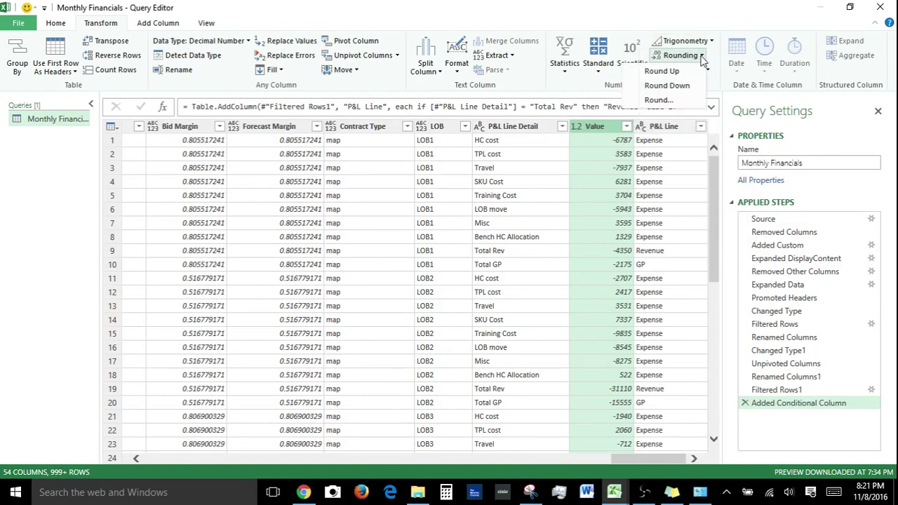
pyautogui.click(701, 56)
pyautogui.click(705, 71)
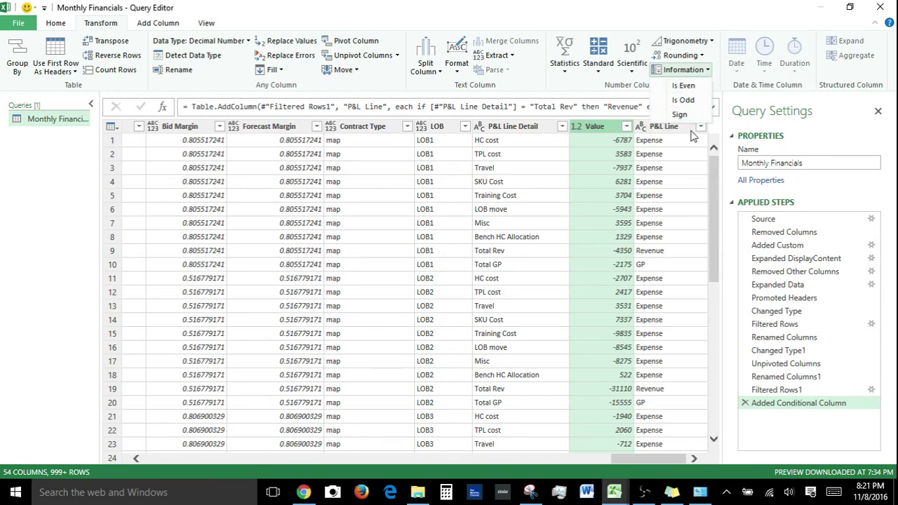
# - Examine the date transformations for the Posted on column, including the Year options, and the operations for adding columns
pyautogui.click(373, 461)
pyautogui.click(373, 461)
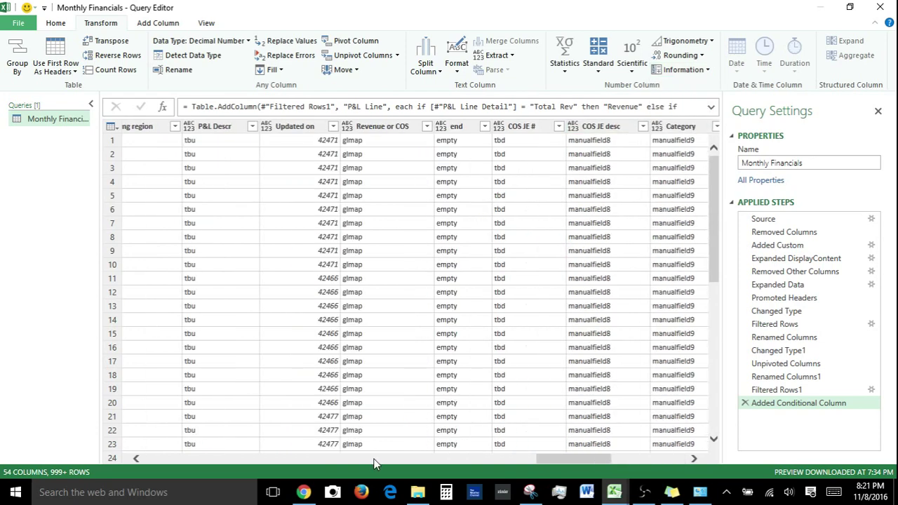
pyautogui.click(372, 460)
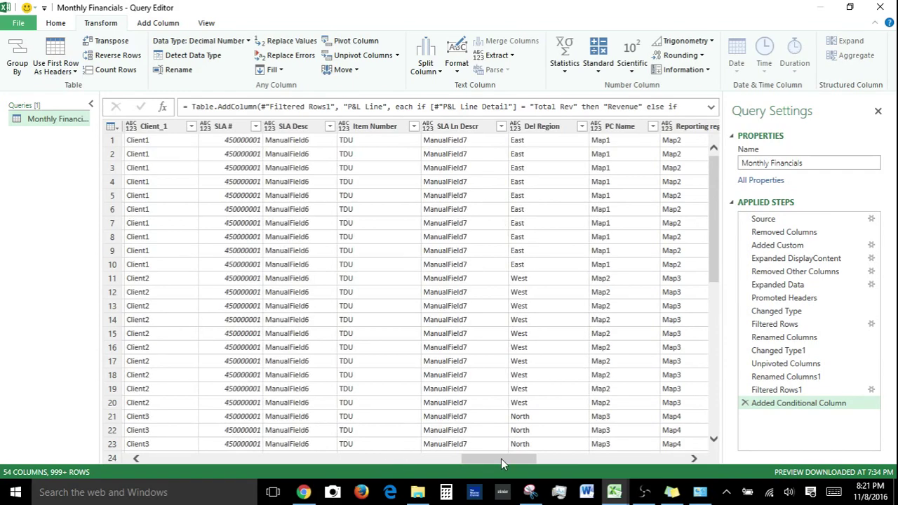
pyautogui.moveTo(500, 459); pyautogui.dragTo(382, 463)
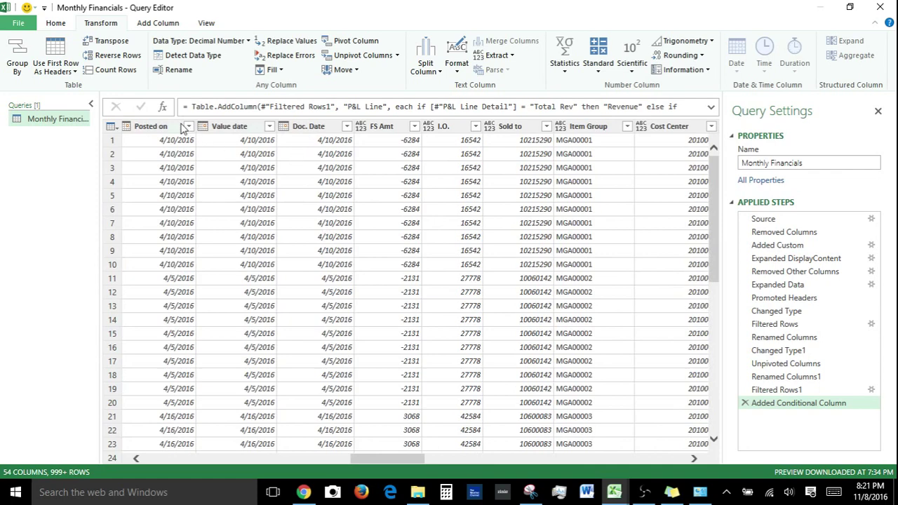
pyautogui.click(170, 126)
pyautogui.click(707, 63)
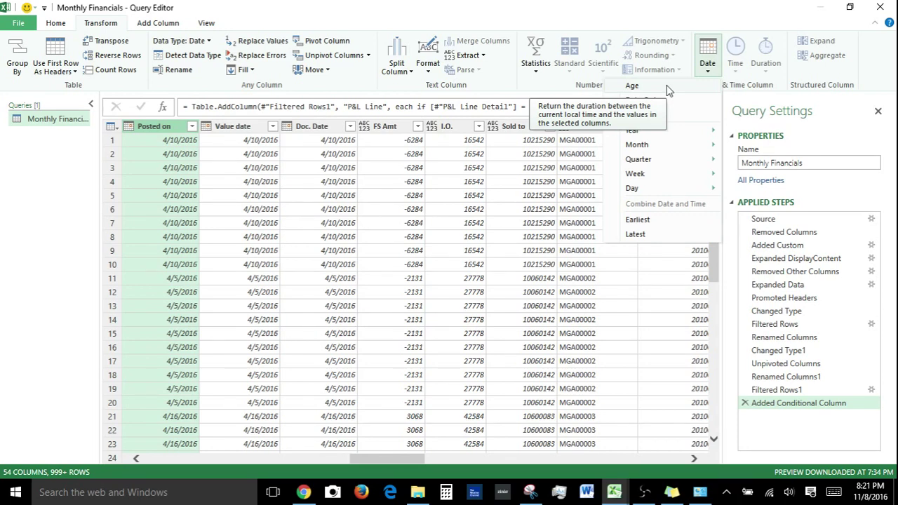
pyautogui.moveTo(684, 133)
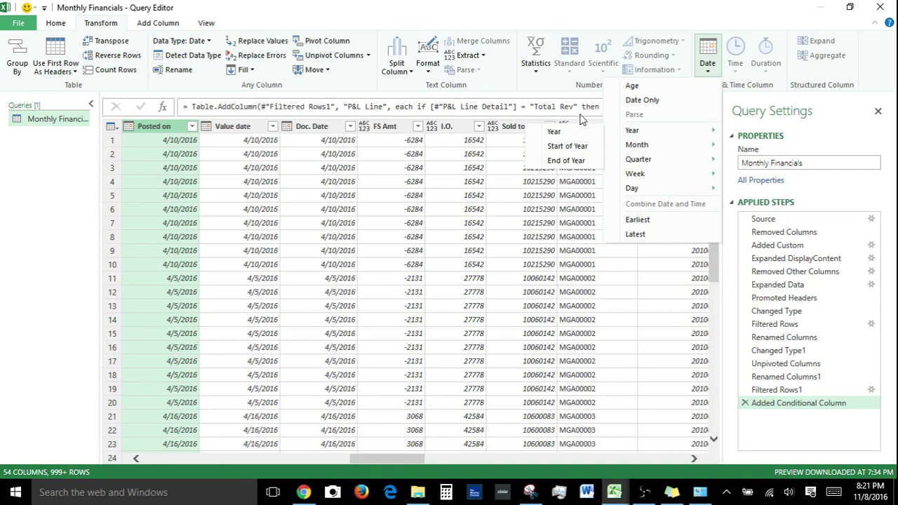
pyautogui.press('Escape')
pyautogui.press('Escape')
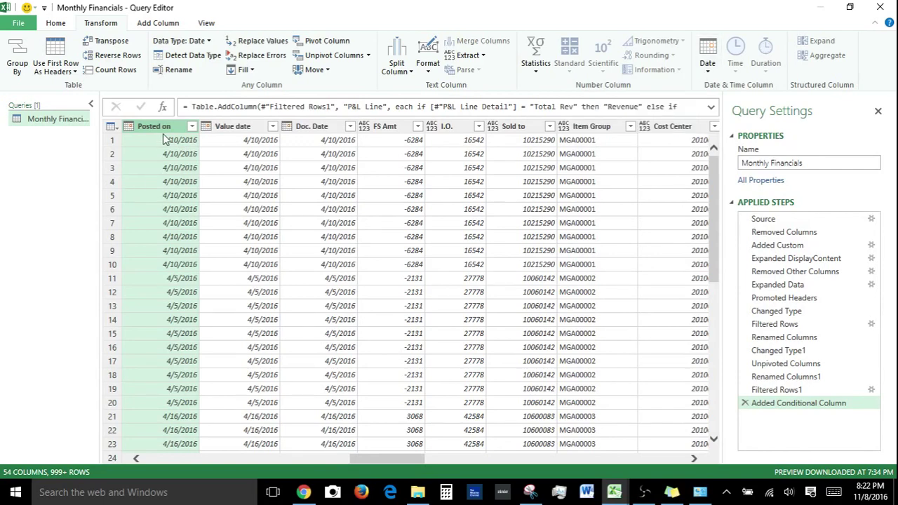
pyautogui.click(157, 25)
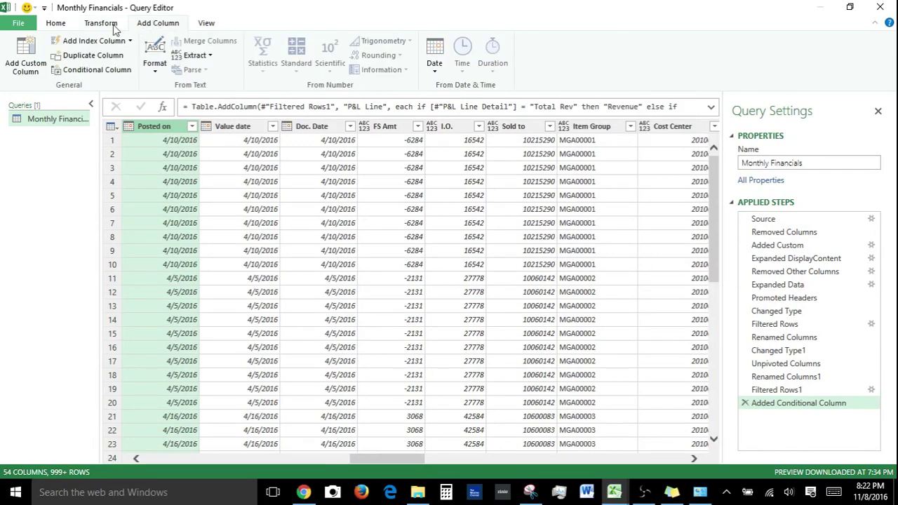
# - Examine the Year, Month, Quarter, Week and Day transformations available for the dates in the Posted on column
pyautogui.click(114, 28)
pyautogui.click(708, 60)
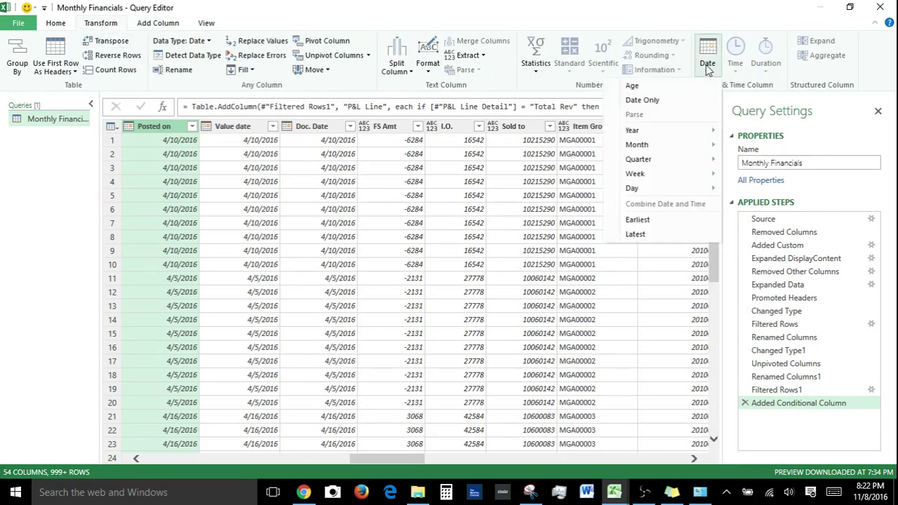
pyautogui.click(572, 132)
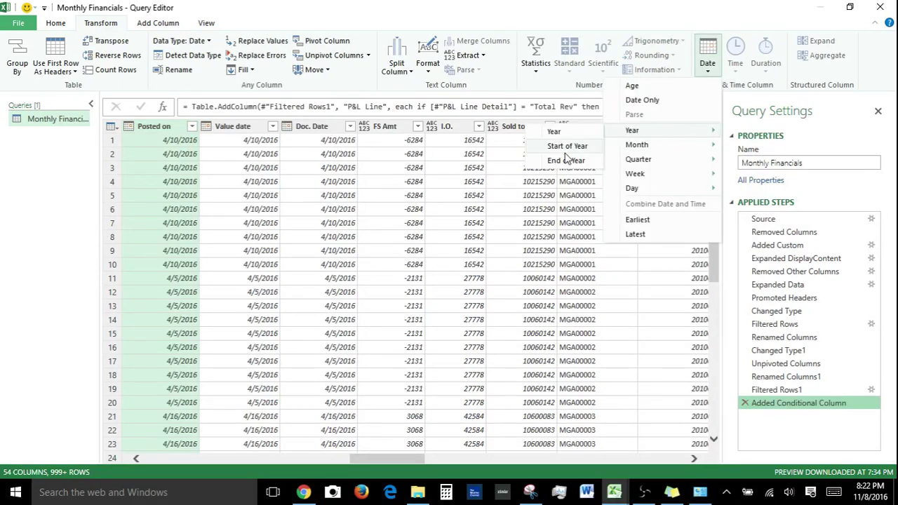
pyautogui.click(565, 160)
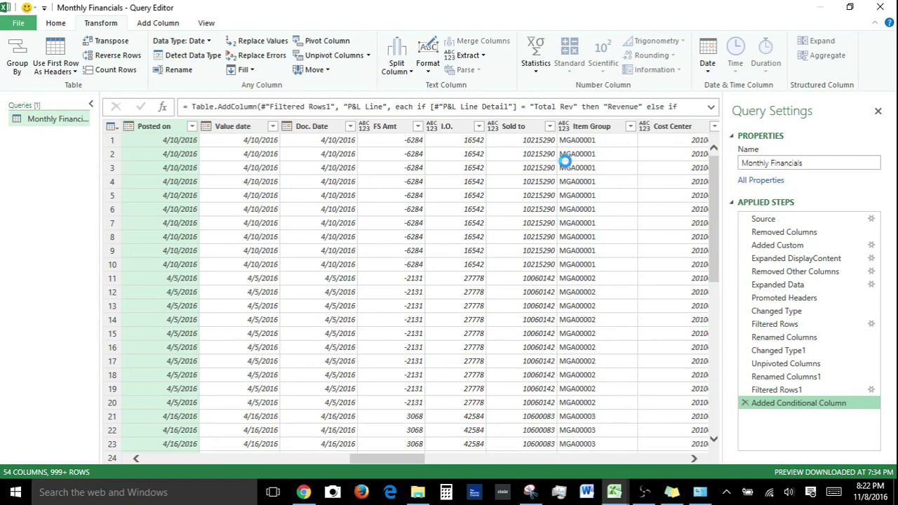
pyautogui.click(707, 56)
pyautogui.moveTo(637, 144)
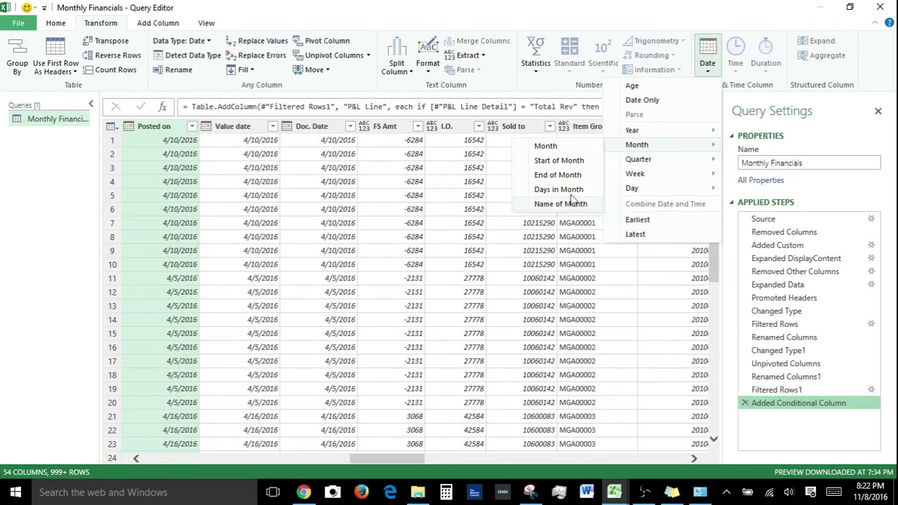
pyautogui.moveTo(672, 161)
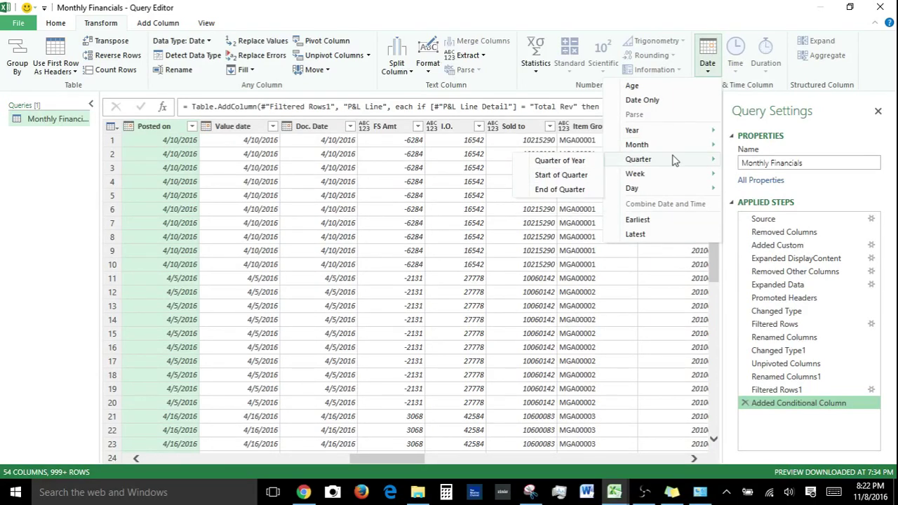
pyautogui.moveTo(668, 177)
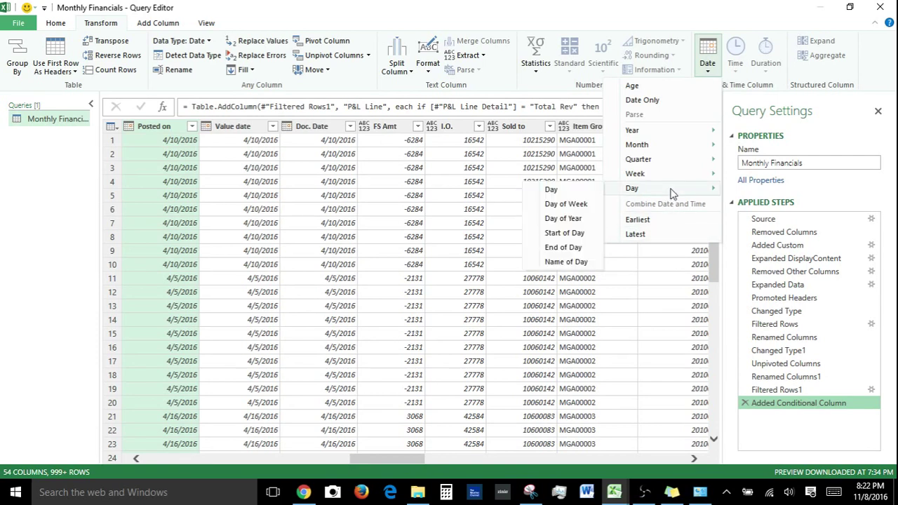
# - Examine the date filters for the Posted on column, from Year down to Second, and the custom filter's row conditions
pyautogui.click(188, 132)
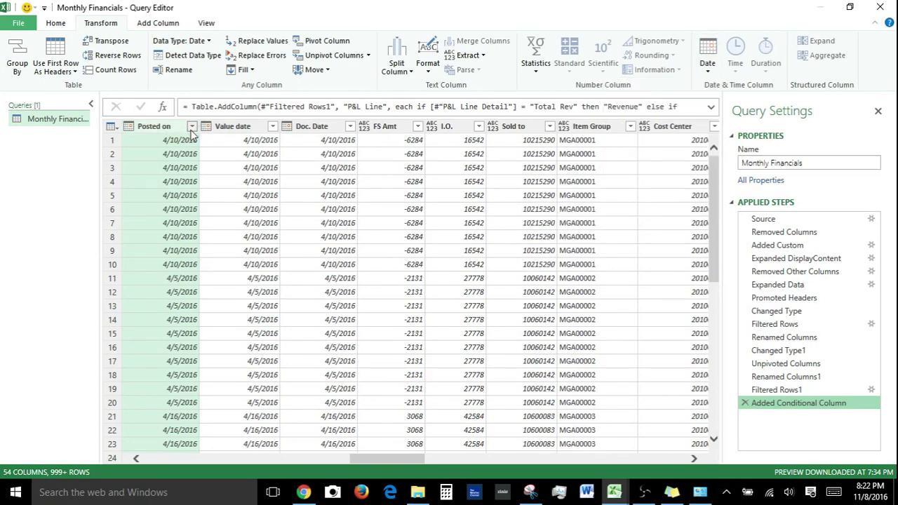
pyautogui.click(190, 131)
pyautogui.moveTo(386, 226)
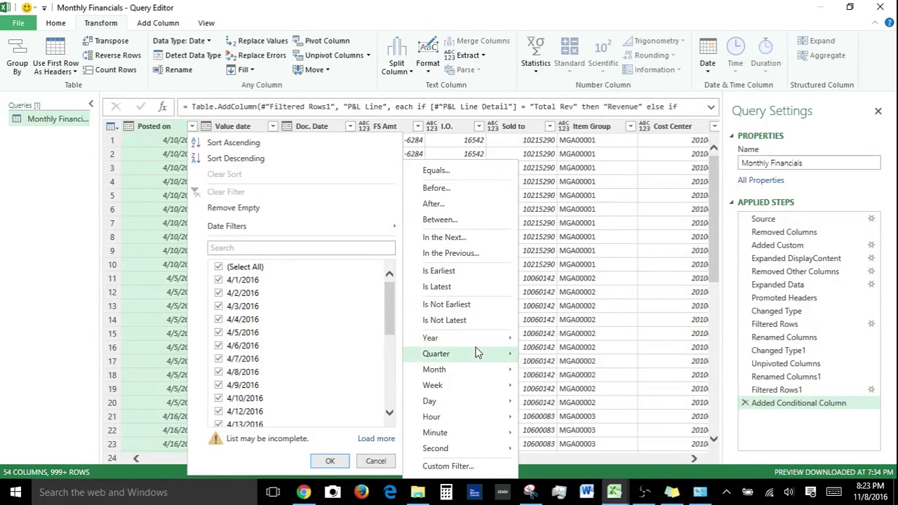
pyautogui.moveTo(480, 340)
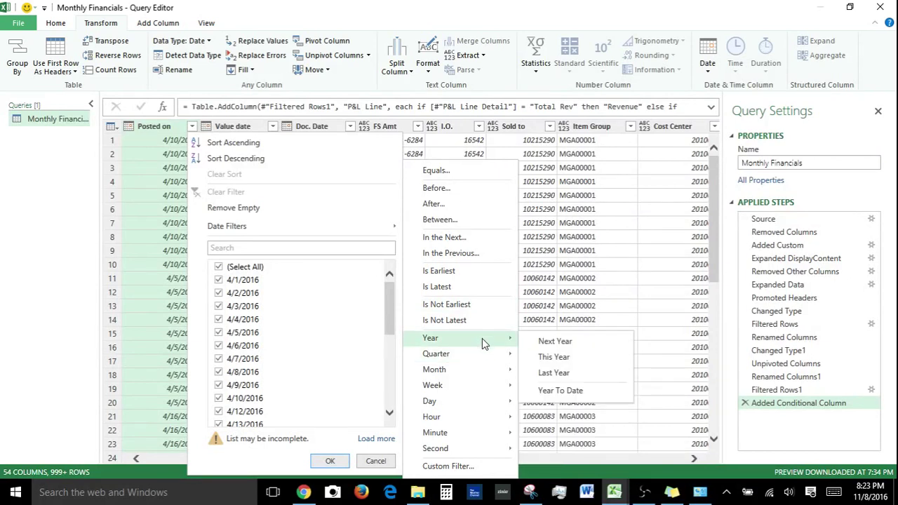
pyautogui.moveTo(486, 360)
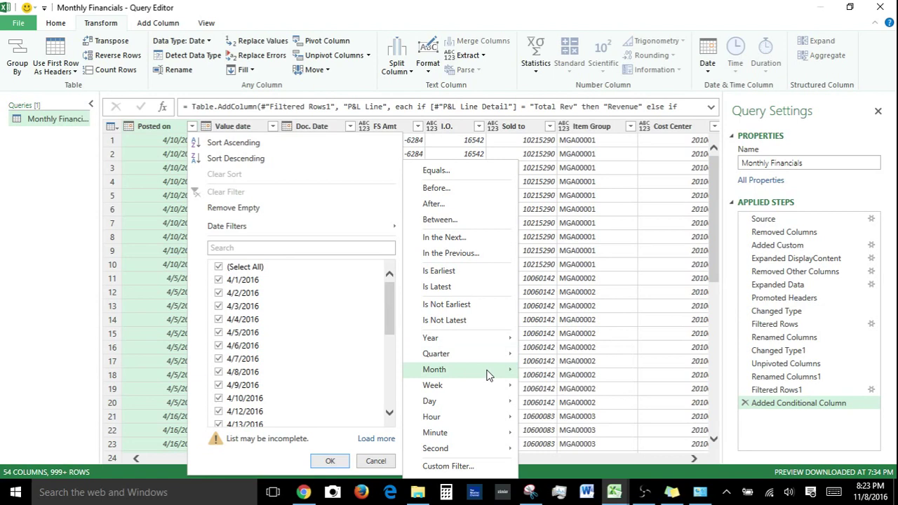
pyautogui.moveTo(489, 387)
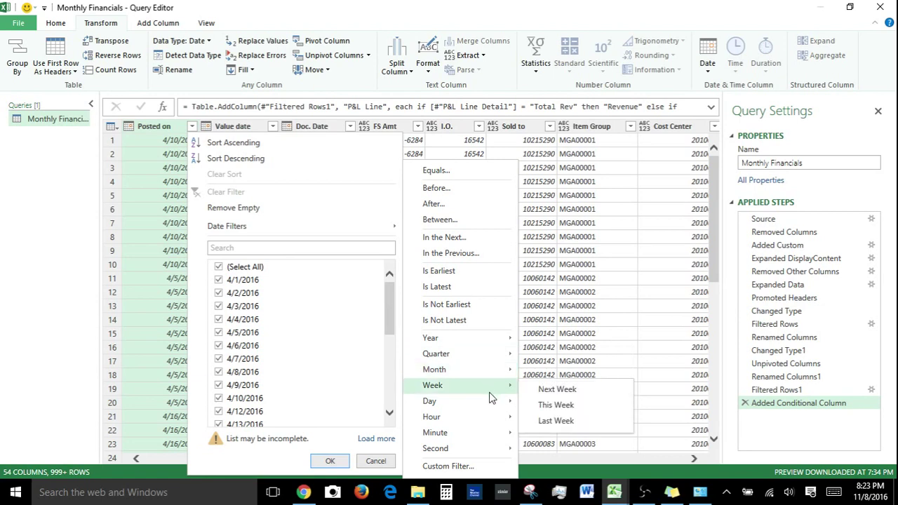
pyautogui.moveTo(491, 402)
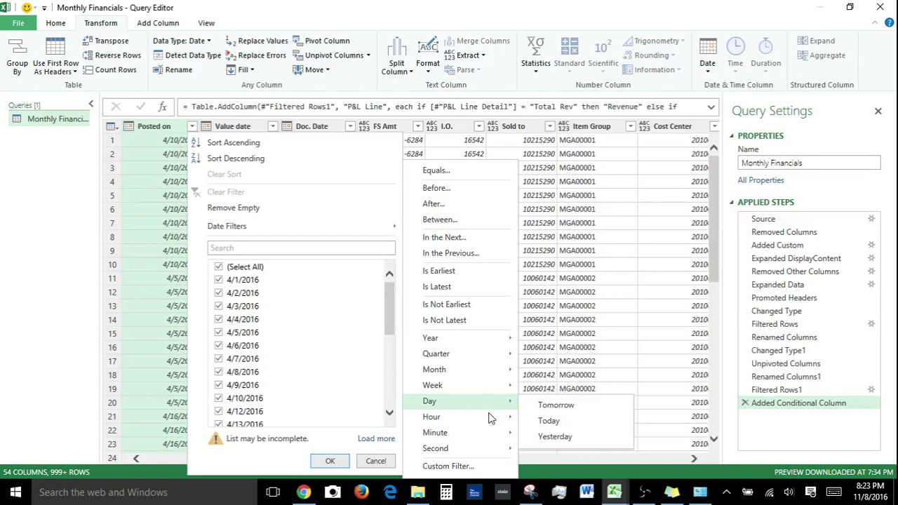
pyautogui.moveTo(489, 426)
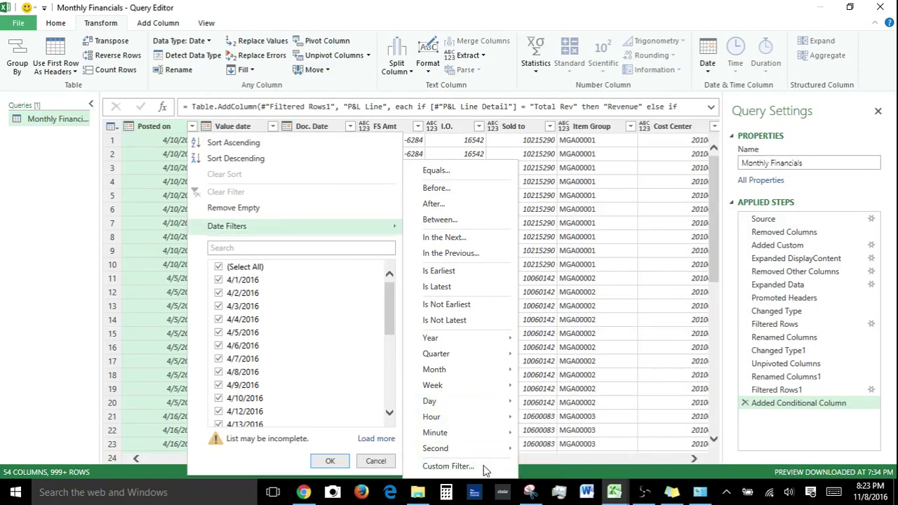
pyautogui.click(484, 467)
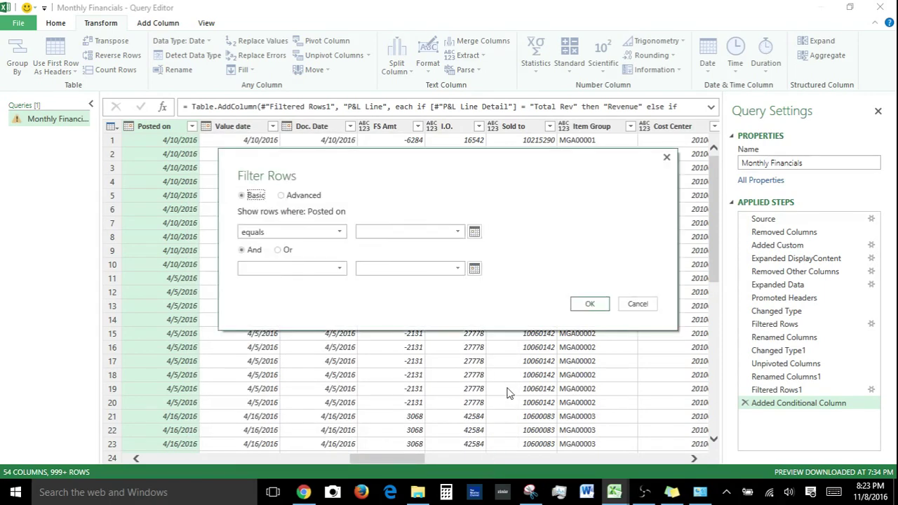
pyautogui.click(639, 306)
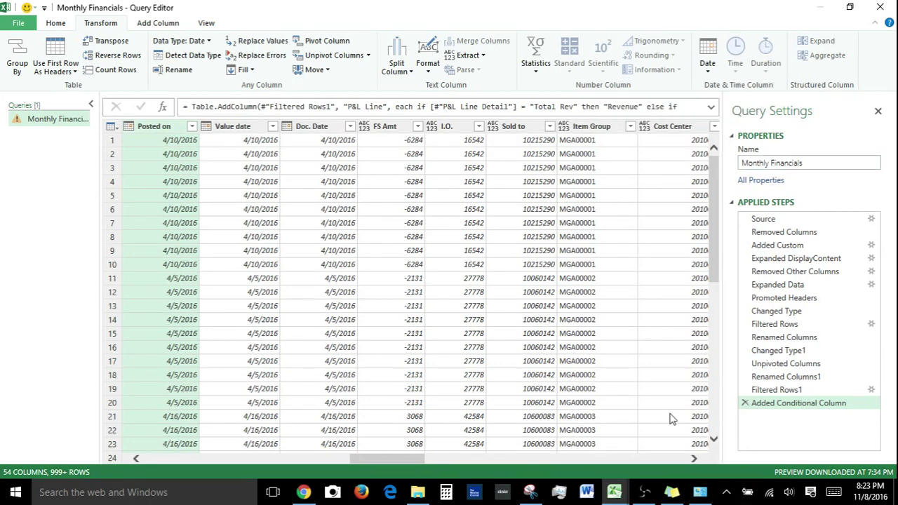
# - Select the Value column and check which number, date and structured column operations apply to it
pyautogui.click(682, 461)
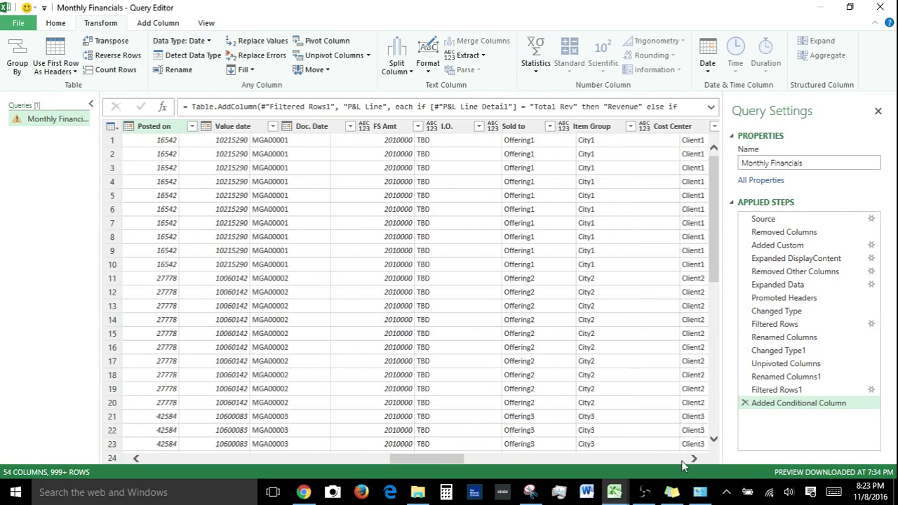
pyautogui.click(682, 461)
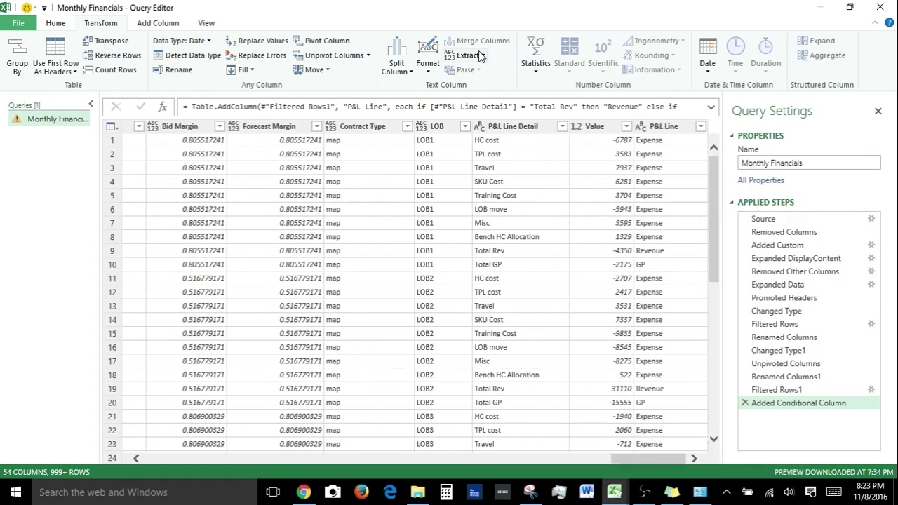
pyautogui.click(596, 127)
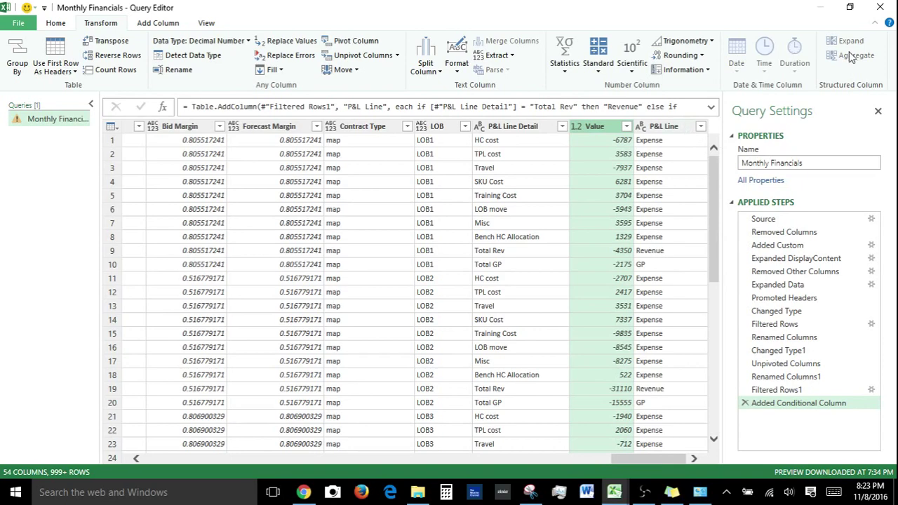
pyautogui.click(664, 126)
pyautogui.click(615, 131)
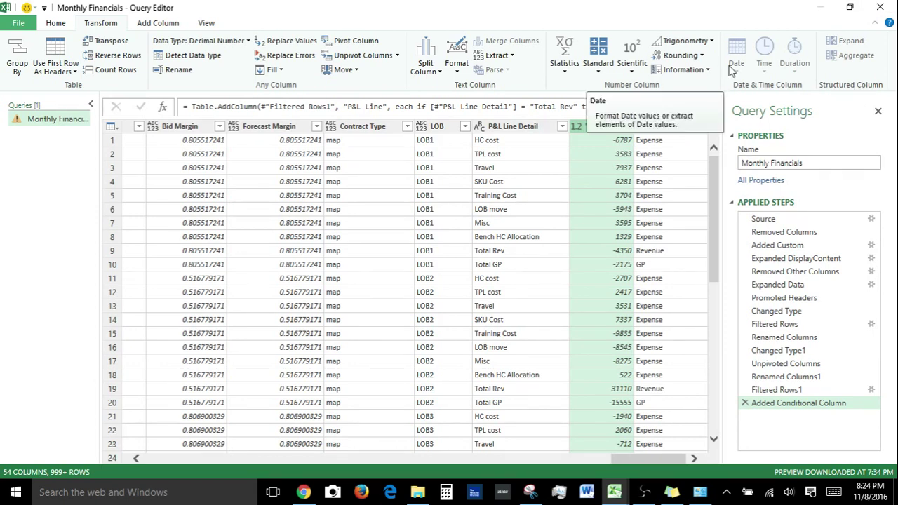
pyautogui.click(644, 493)
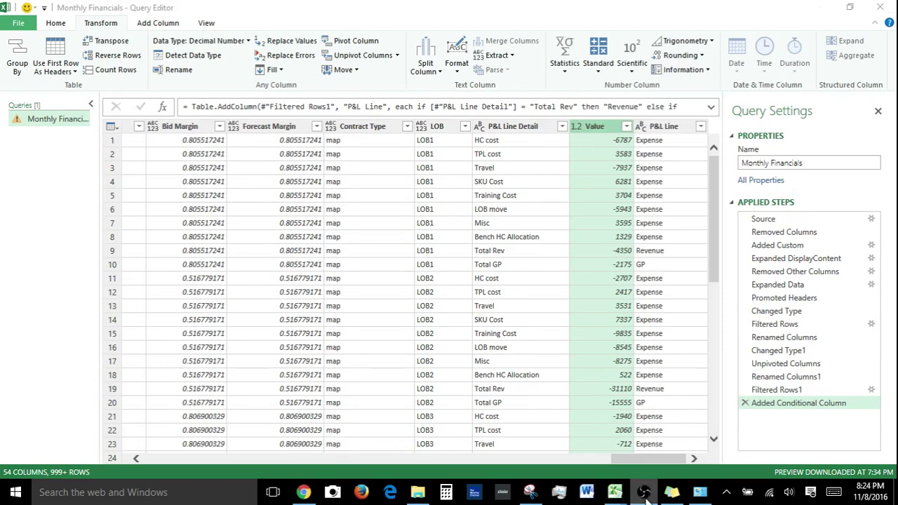